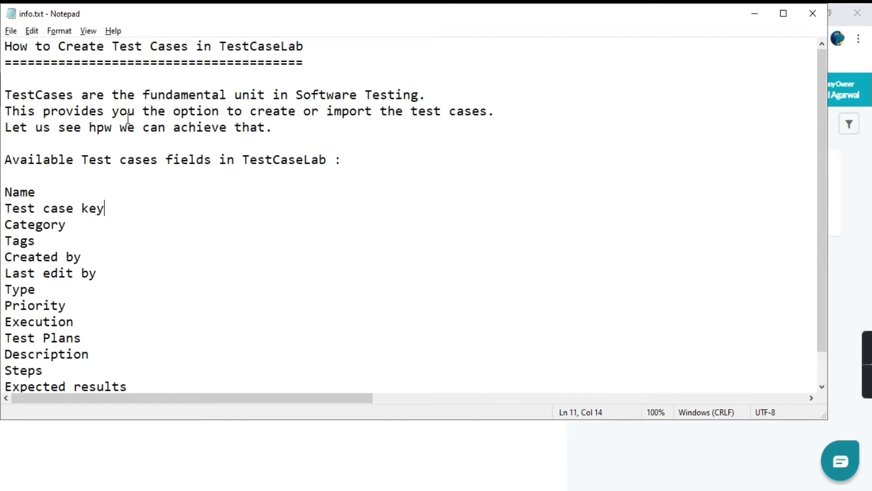
- Correct the misspelled word "hpw" to "how" in the introduction of the info.txt notes
left_click(106, 129)
key("BackSpace")
type("o")
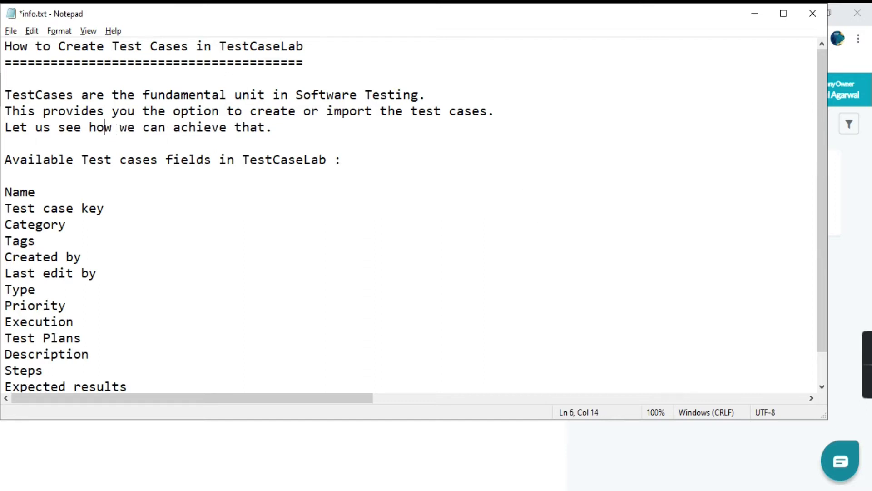
scroll(202, 233, "down", 1)
- Switch to TestCaseLab in the browser and open the test cases list of the existing project
key("alt+Tab")
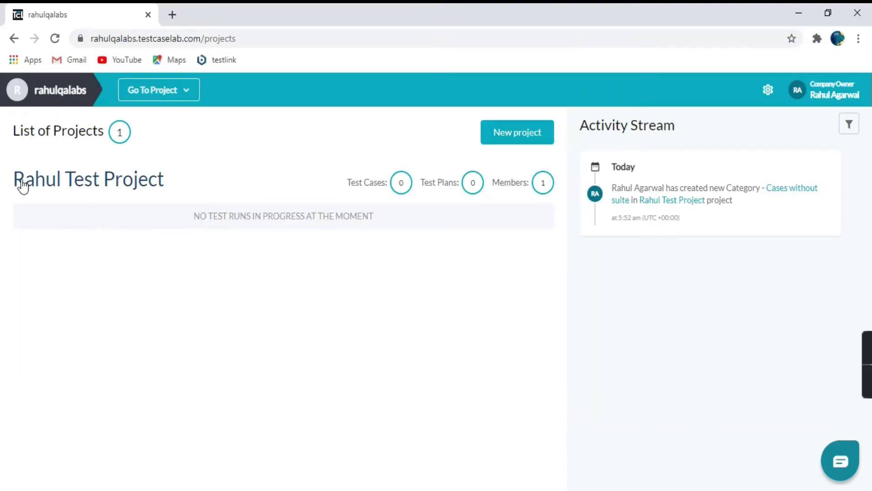
left_click_drag(6, 180, 204, 156)
left_click(205, 158)
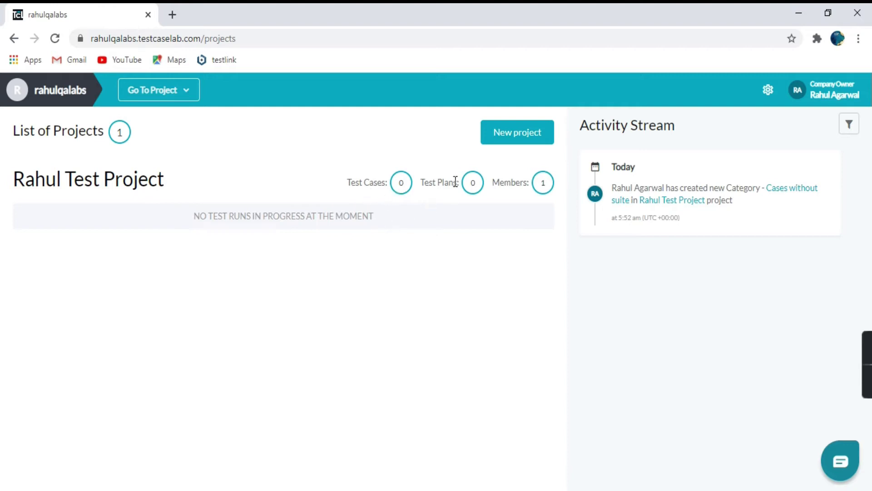
left_click(401, 187)
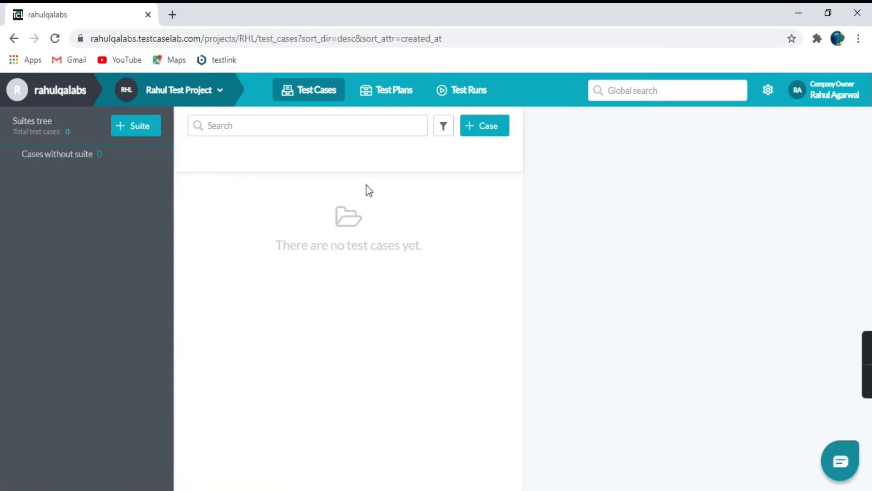
left_click(267, 121)
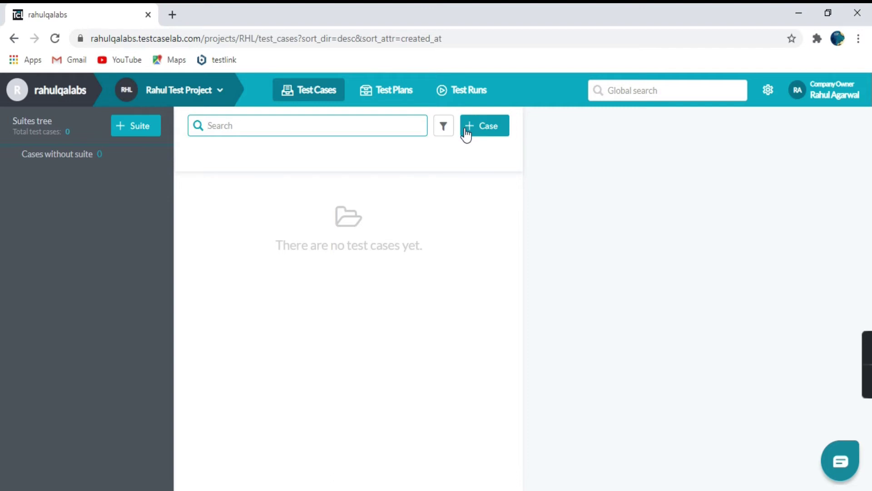
- Create a new test case titled "login functionality" in the project
left_click(488, 136)
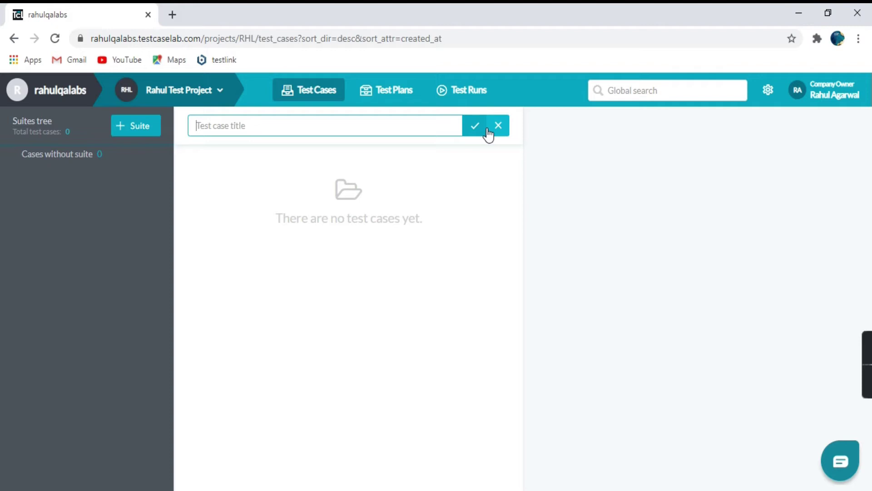
left_click(475, 126)
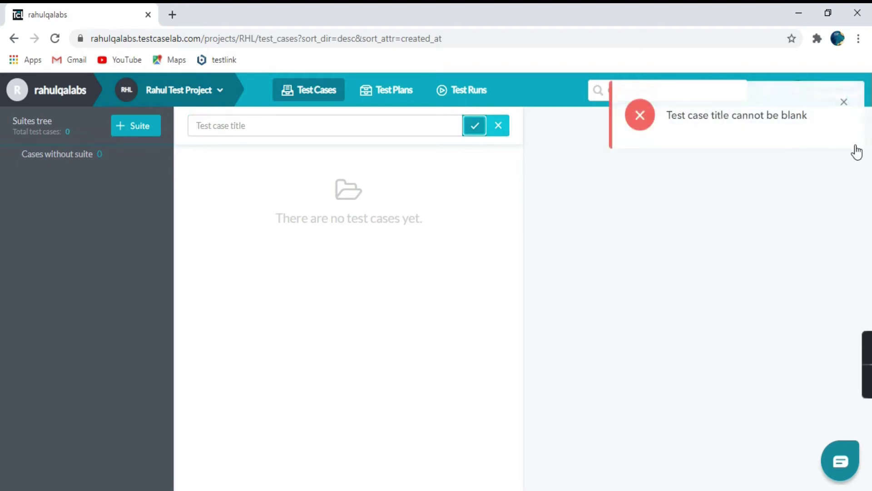
left_click(844, 110)
left_click(220, 127)
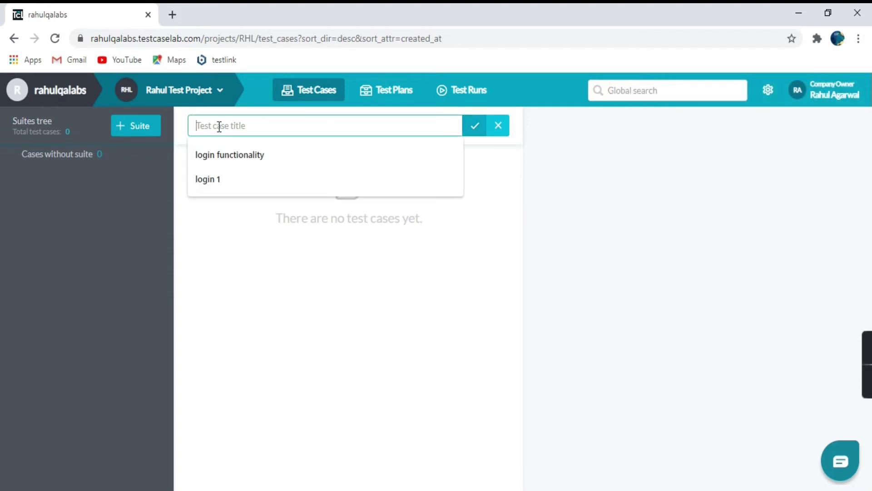
key("Down")
key("Return")
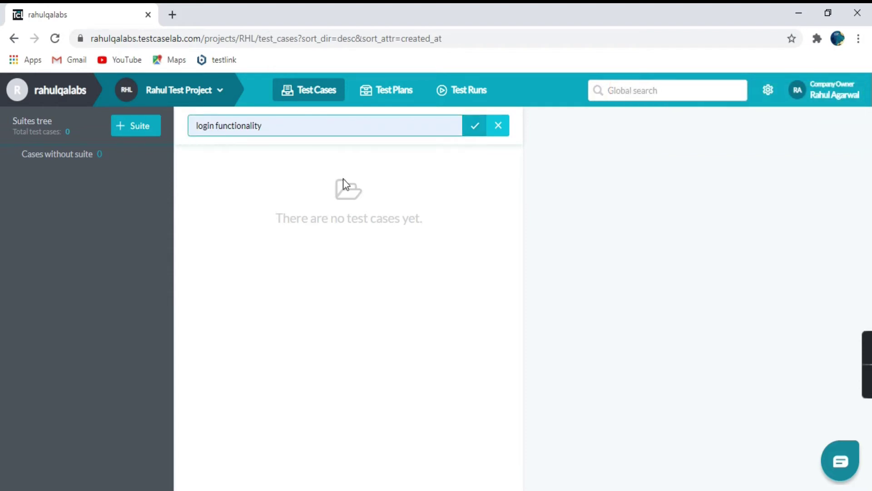
left_click(475, 132)
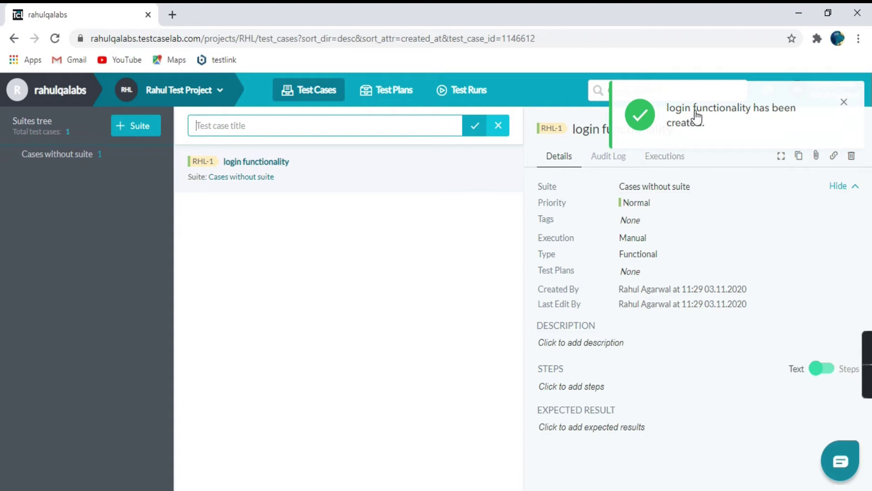
left_click(845, 105)
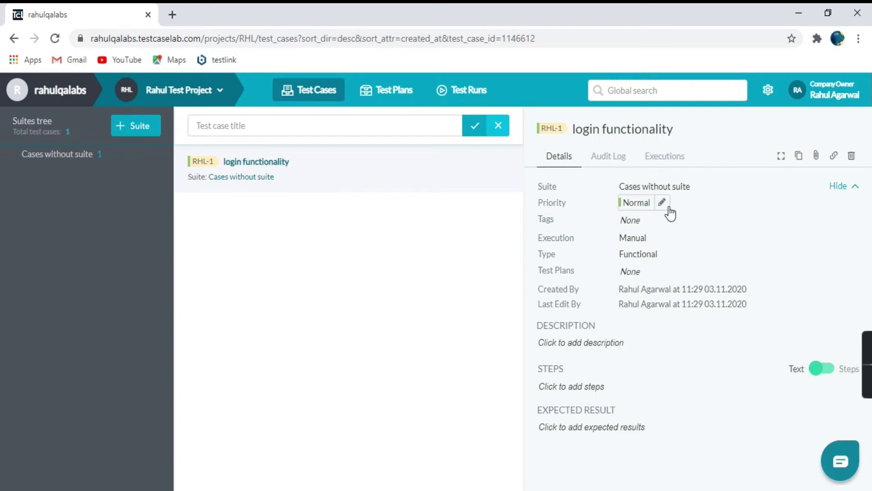
- Set the priority of the login functionality test case to High
left_click(664, 203)
left_click(666, 203)
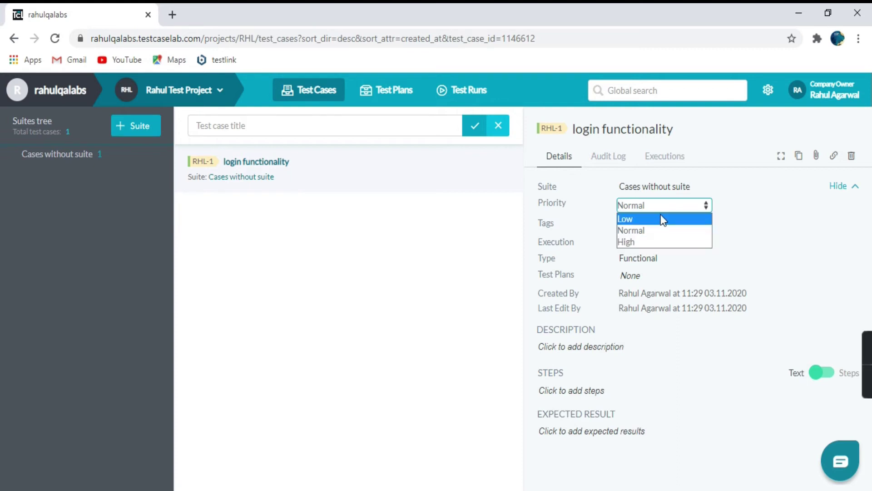
left_click(657, 243)
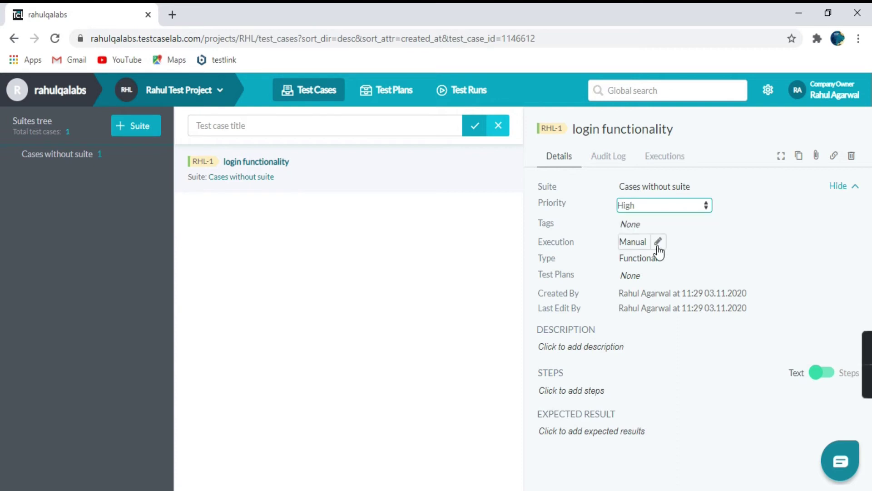
- Examine the test case's tags field and the available execution options
left_click(651, 223)
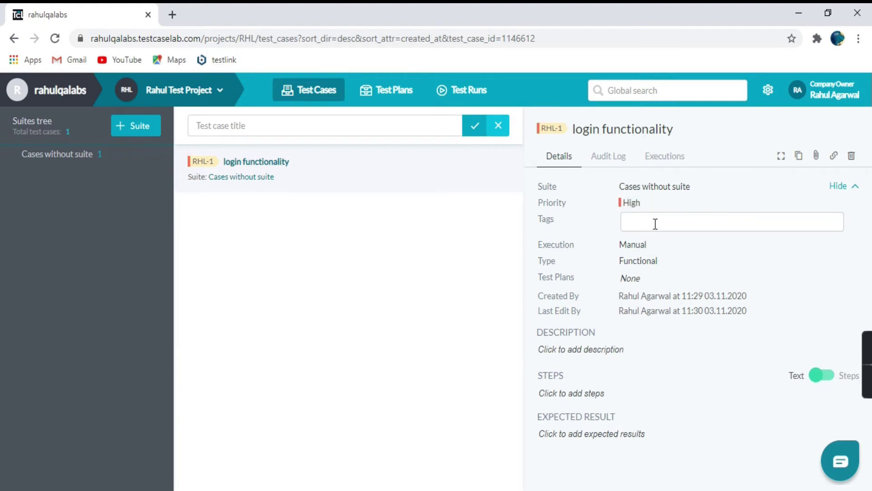
left_click(644, 244)
left_click(676, 241)
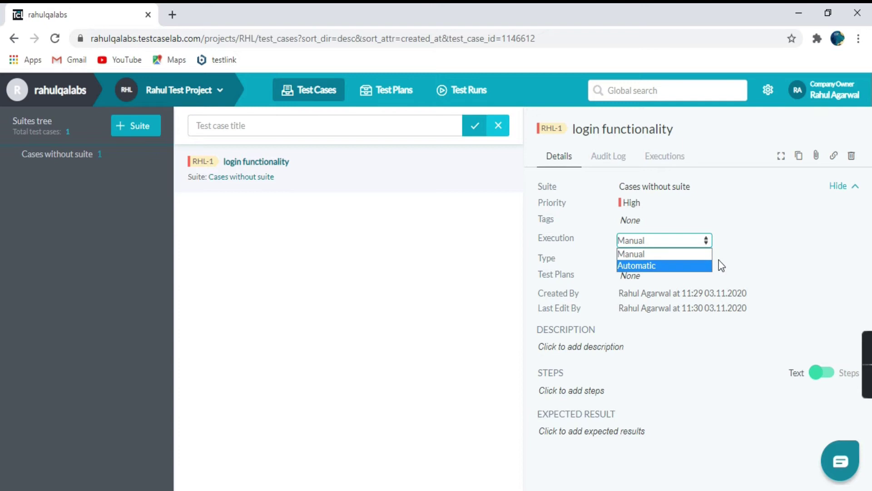
left_click(751, 245)
- Choose Functional as the type of the login functionality test case
left_click(660, 255)
left_click(662, 259)
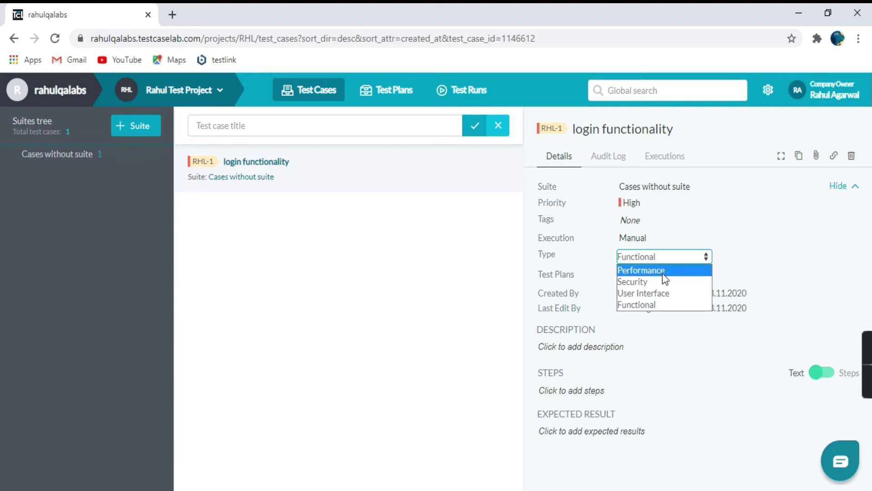
left_click(659, 306)
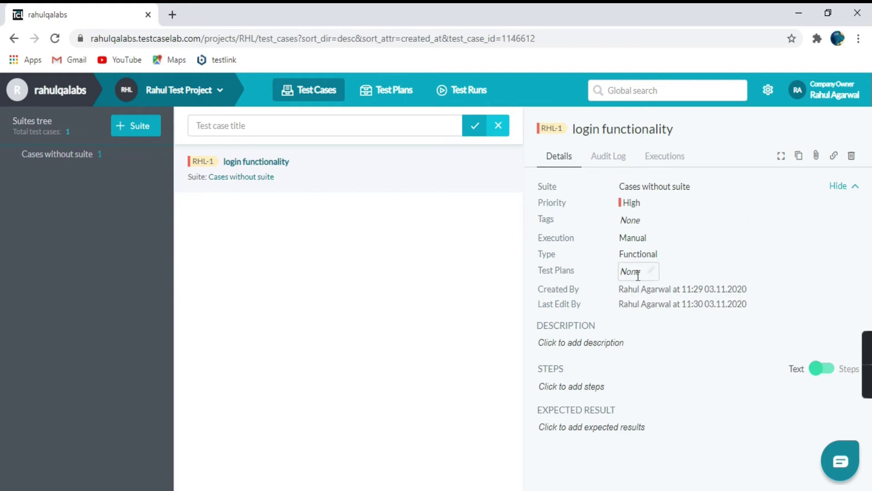
- Examine the test case's test plans field and its creation and last edit details
left_click(649, 272)
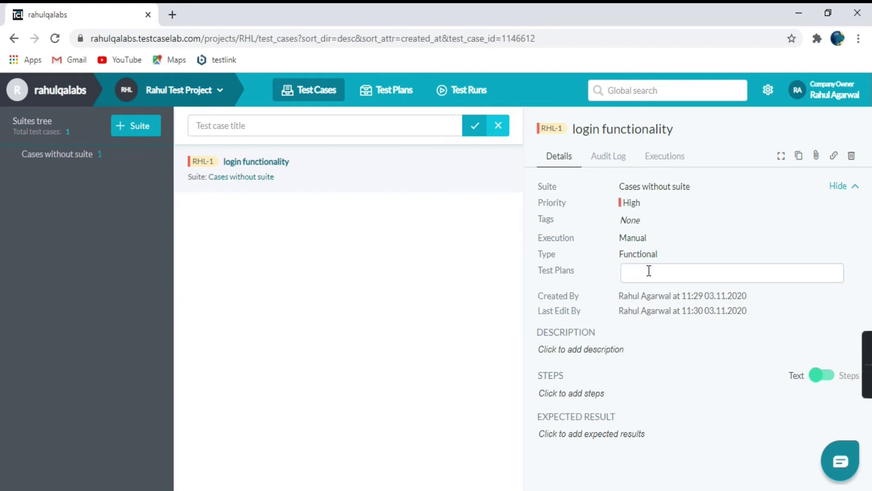
left_click(725, 228)
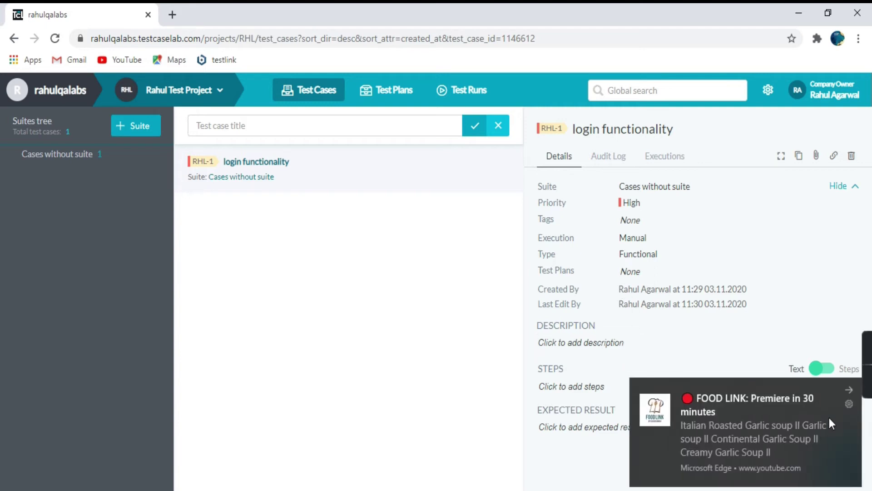
left_click(849, 391)
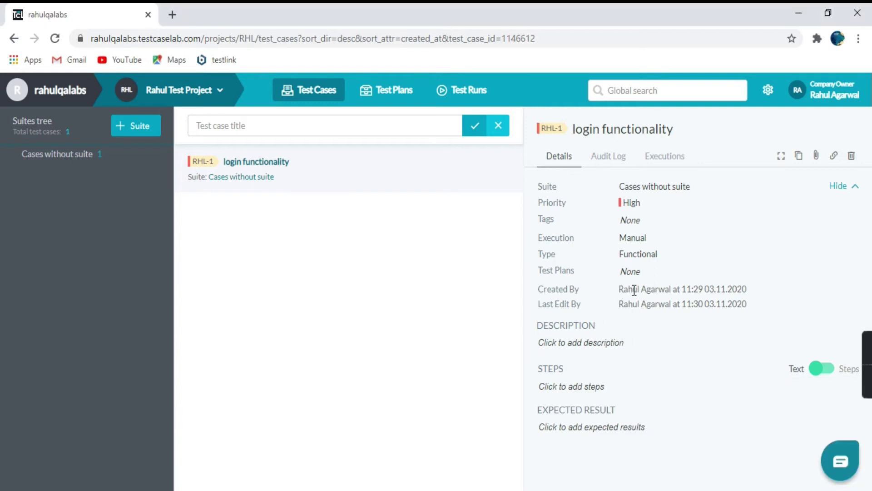
left_click_drag(749, 288, 677, 289)
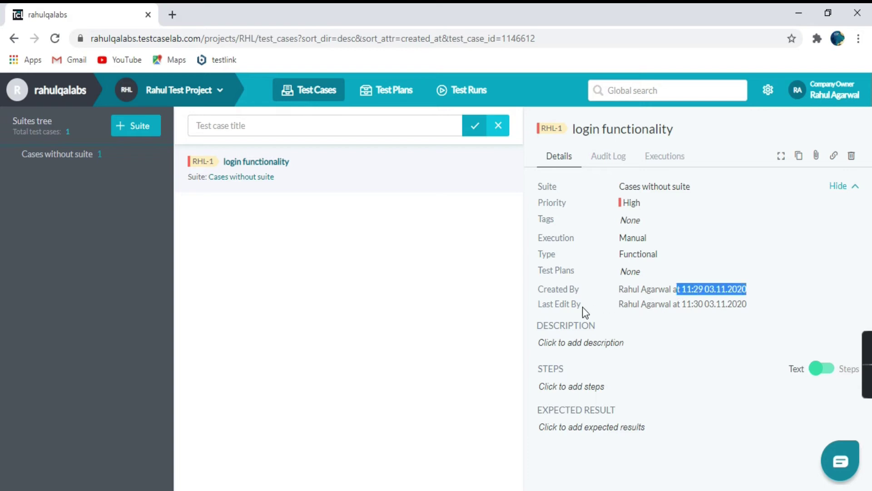
left_click_drag(620, 304, 747, 305)
left_click(745, 364)
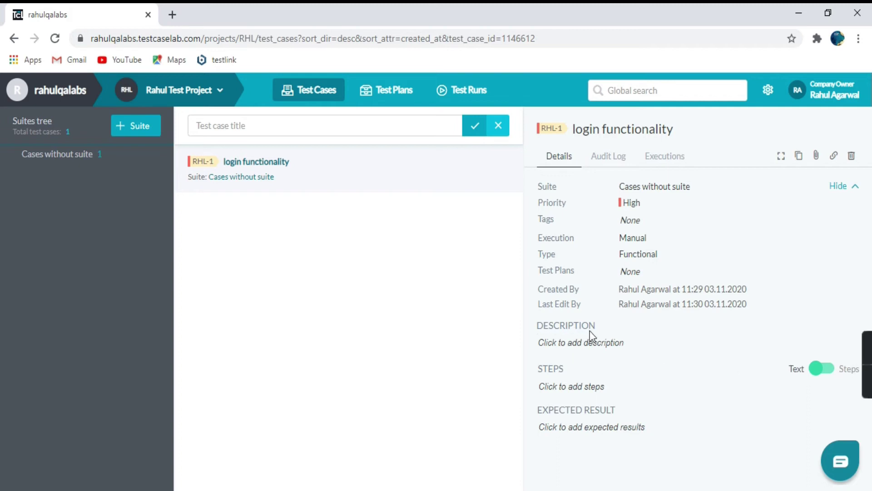
- Add the description "This TC verifies the login functionality." to the test case
left_click_drag(596, 325, 539, 322)
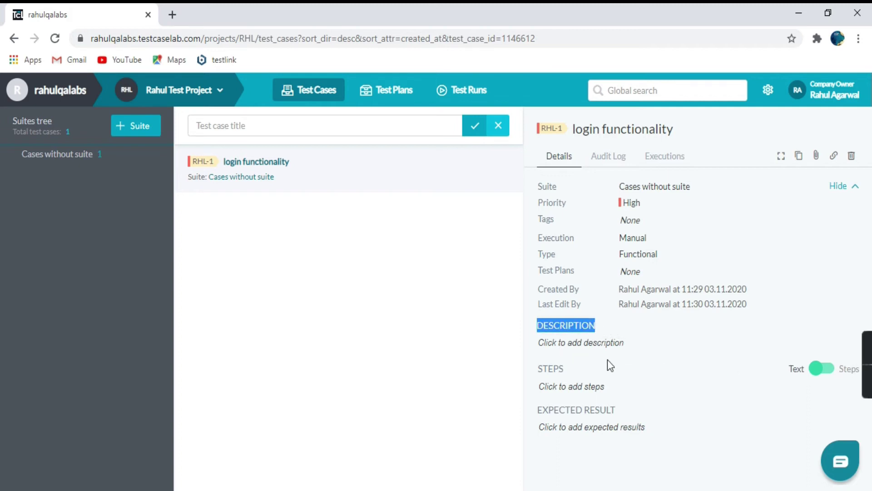
left_click(632, 341)
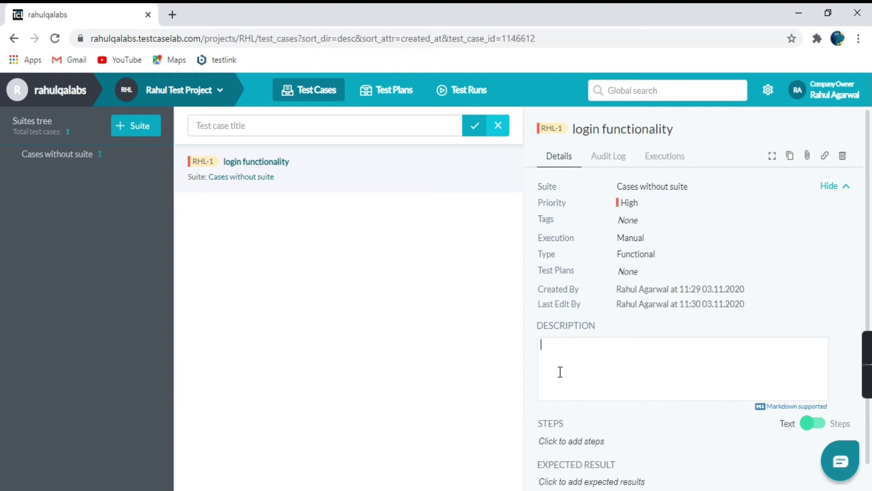
type("This TC verifies the login functionality.")
left_click(643, 333)
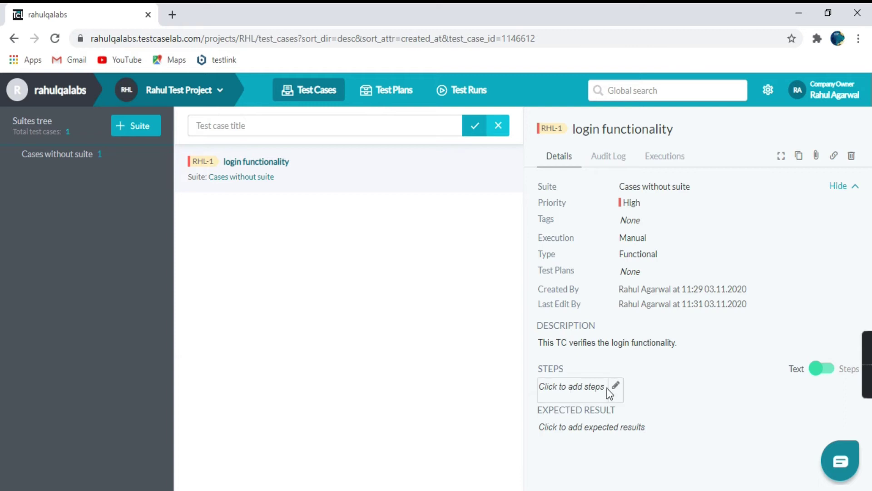
- Enter "Login to the web portal" as the test case's steps text
left_click(568, 391)
type("Login to th")
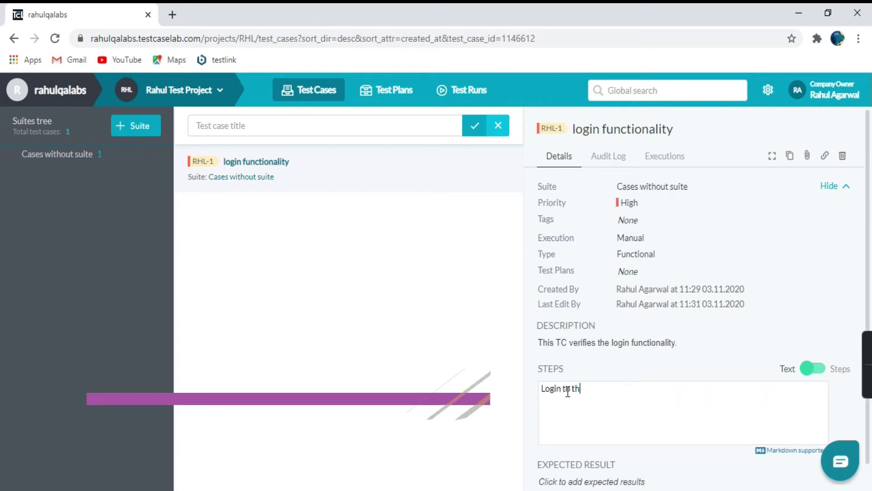
type("e web portal")
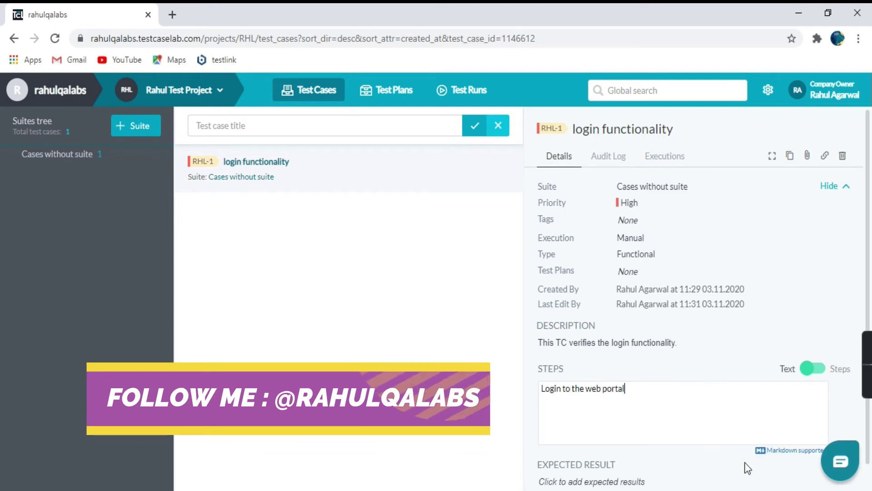
scroll(708, 409, "down", 1)
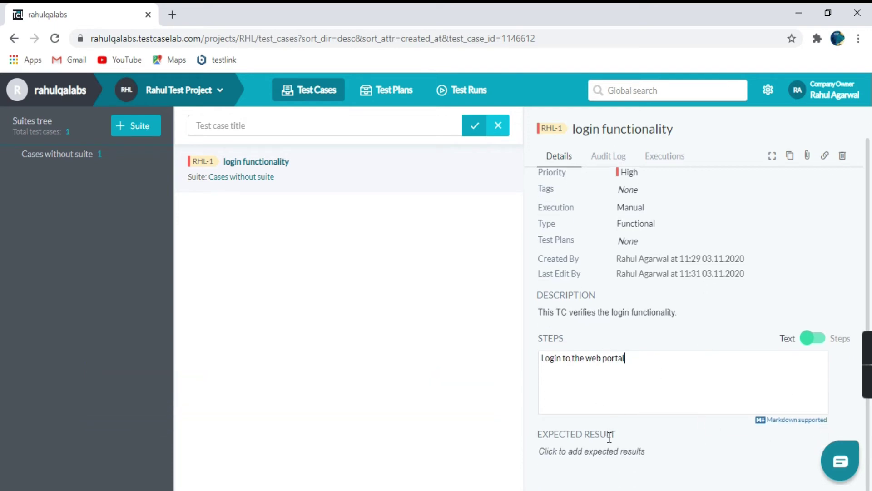
- Enter "Login is successful" as the expected result of the test case and save it
left_click(586, 453)
type("Login is successful")
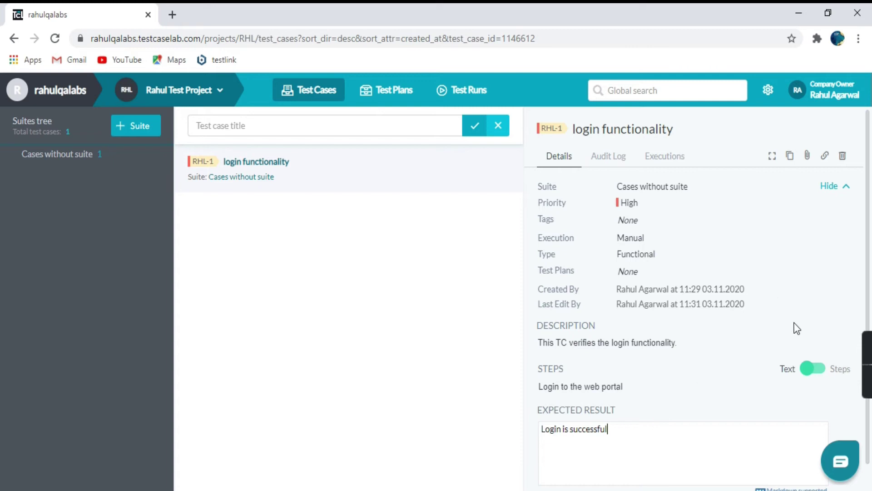
left_click(781, 304)
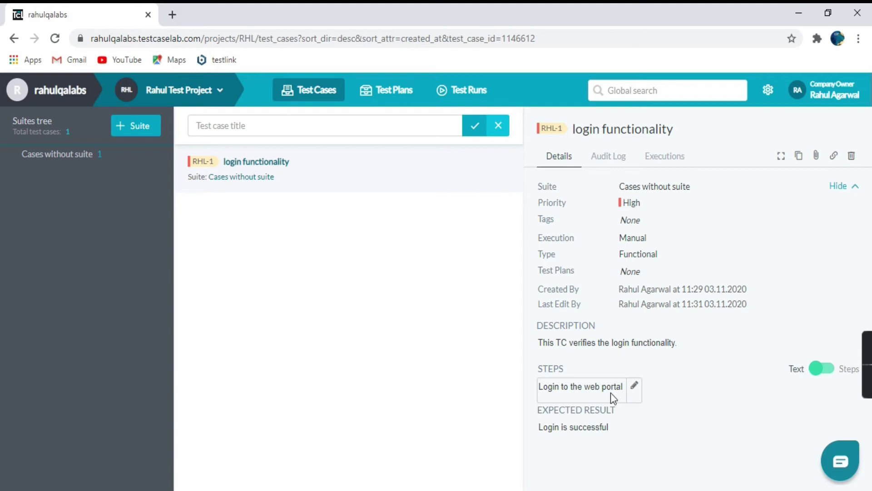
- Switch the test case's steps from Text to the structured Steps format and add several empty steps
left_click(833, 373)
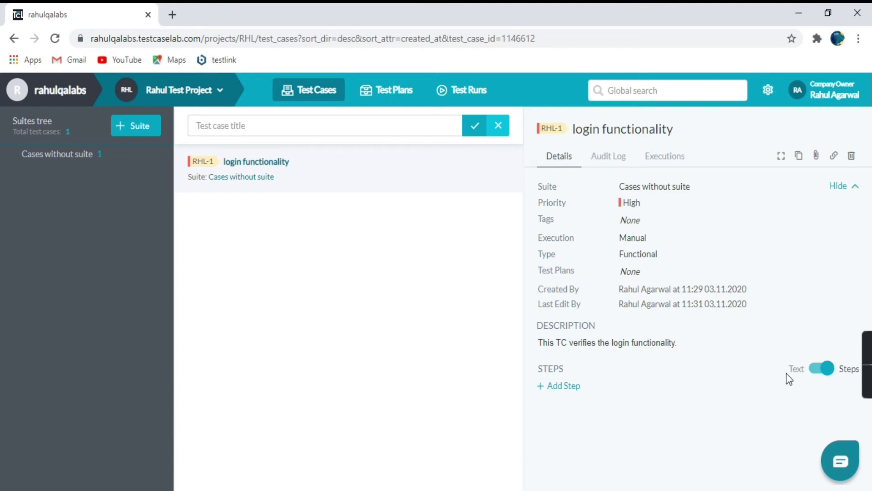
left_click(565, 387)
scroll(648, 300, "down", 1)
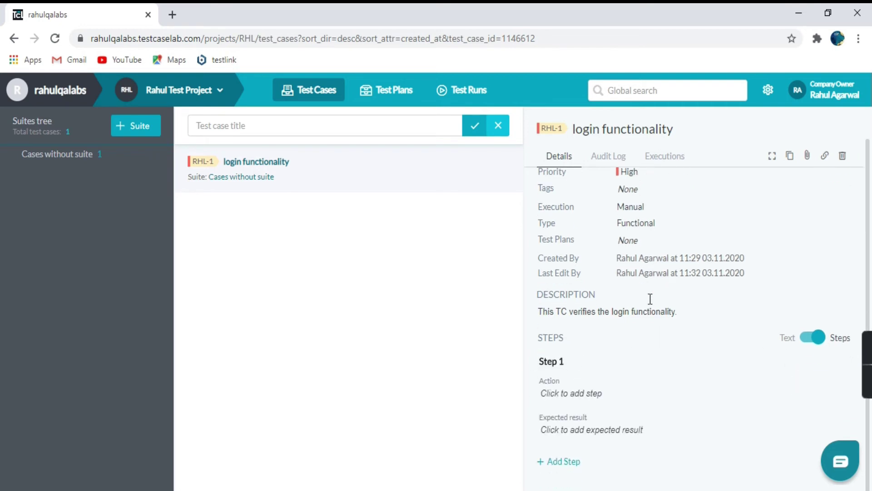
left_click(563, 463)
left_click(563, 463)
left_click(559, 462)
- Look over the added empty steps and switch the steps section back to the Text format
scroll(675, 418, "up", 10)
scroll(675, 417, "down", 3)
scroll(677, 420, "up", 3)
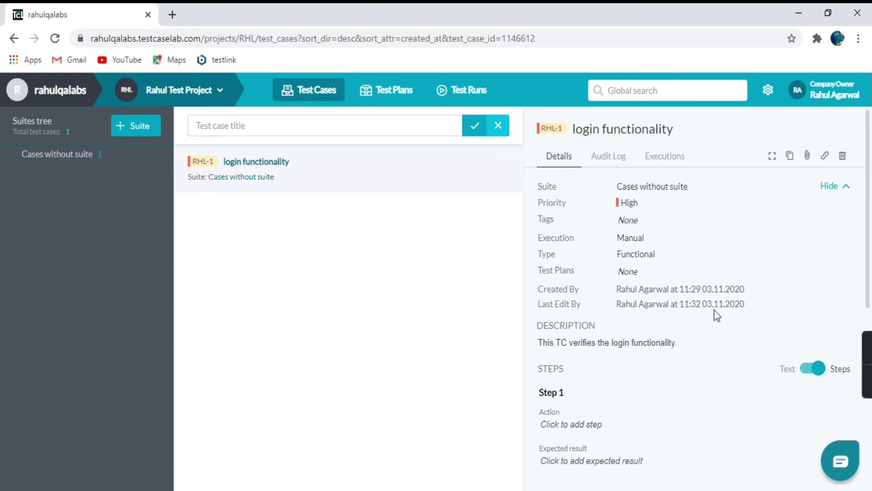
scroll(714, 309, "down", 1)
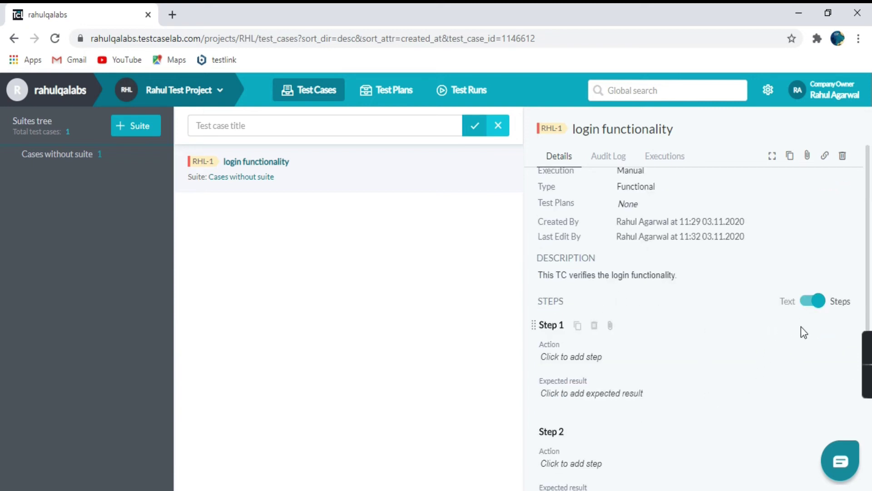
left_click(803, 303)
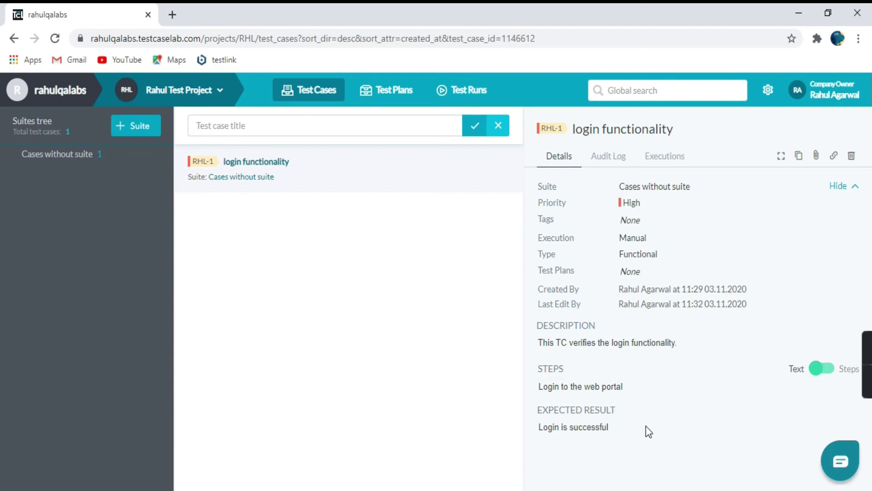
- Switch the test case's steps section to the Steps format, look over the steps, and briefly collapse and re-expand the details
left_click(826, 369)
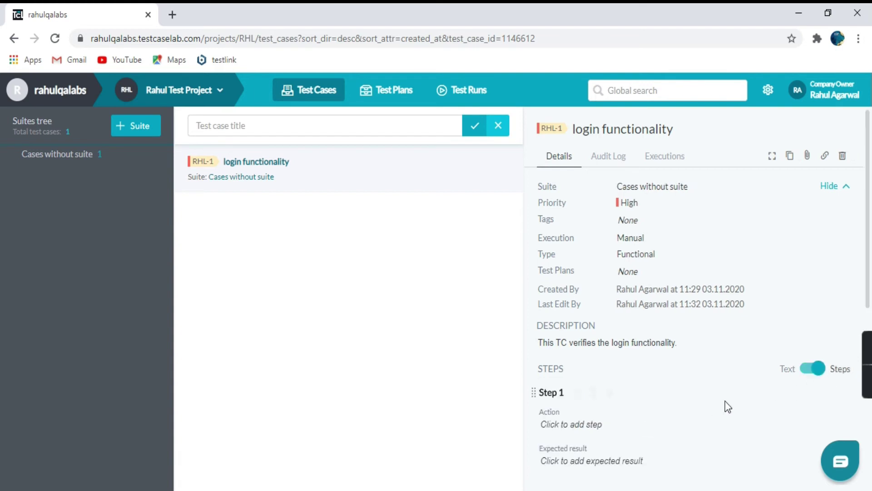
scroll(614, 413, "down", 7)
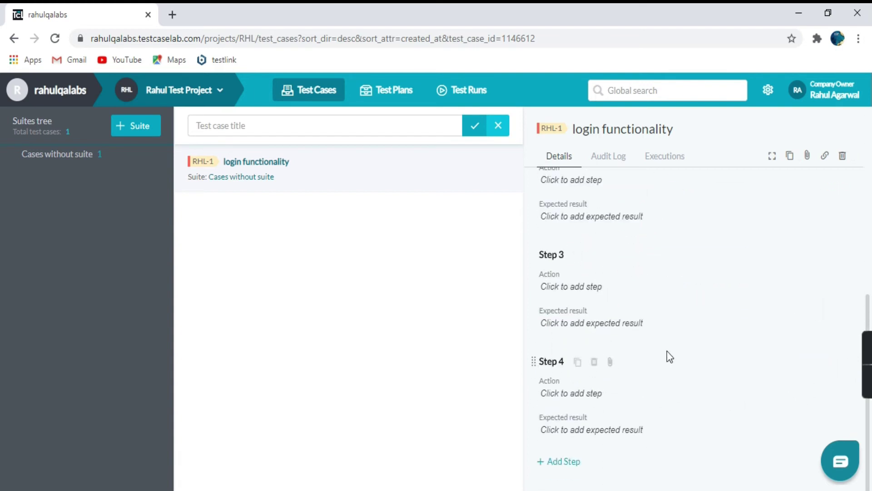
scroll(651, 385, "up", 7)
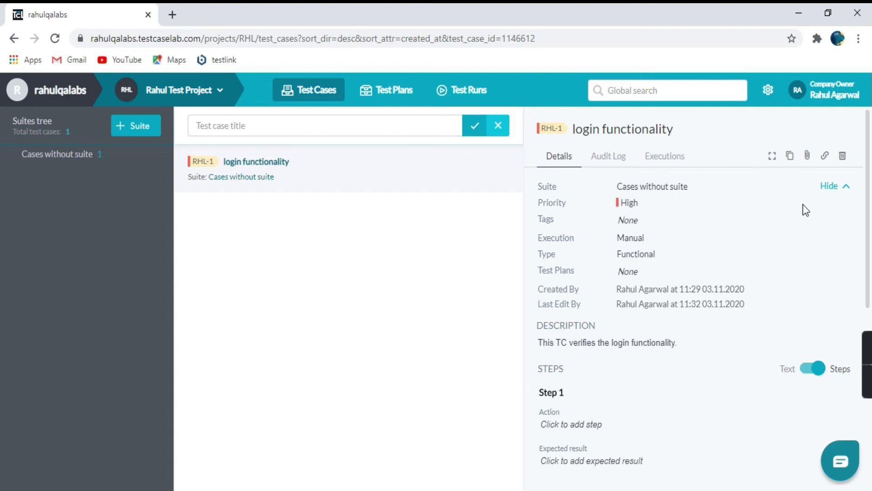
left_click(833, 187)
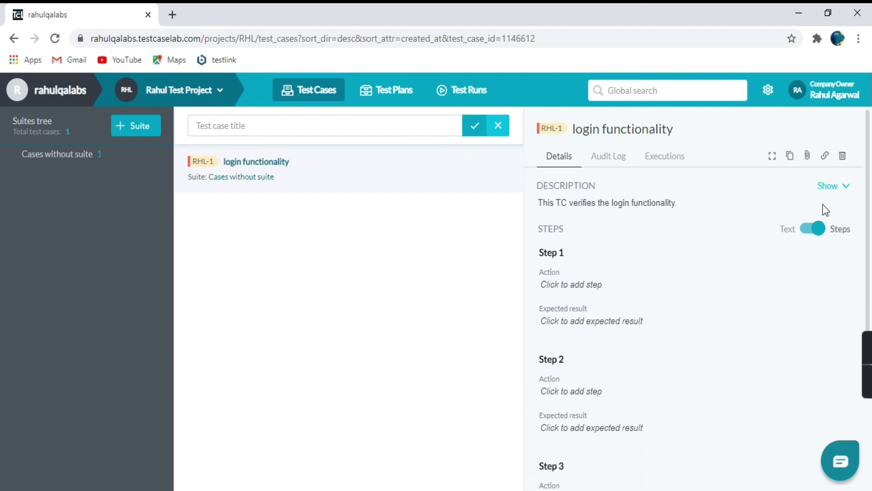
left_click(832, 187)
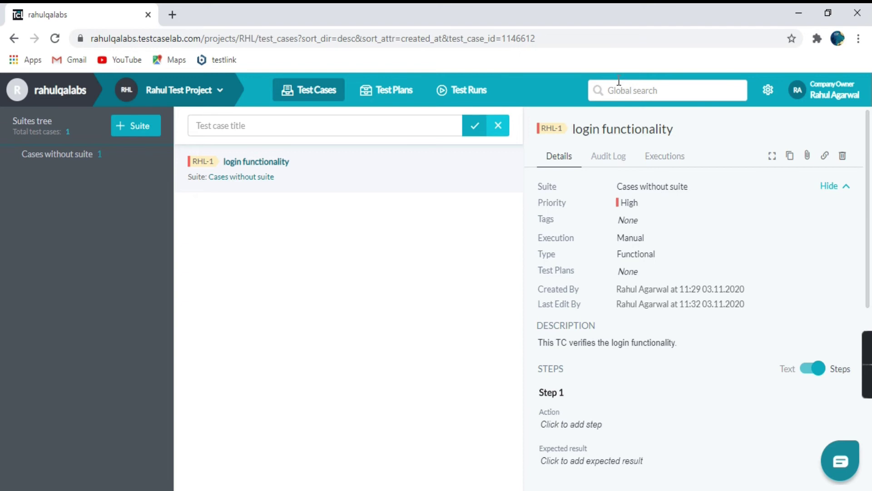
- Review the test case's audit log and its executions, and return to its details
left_click(614, 161)
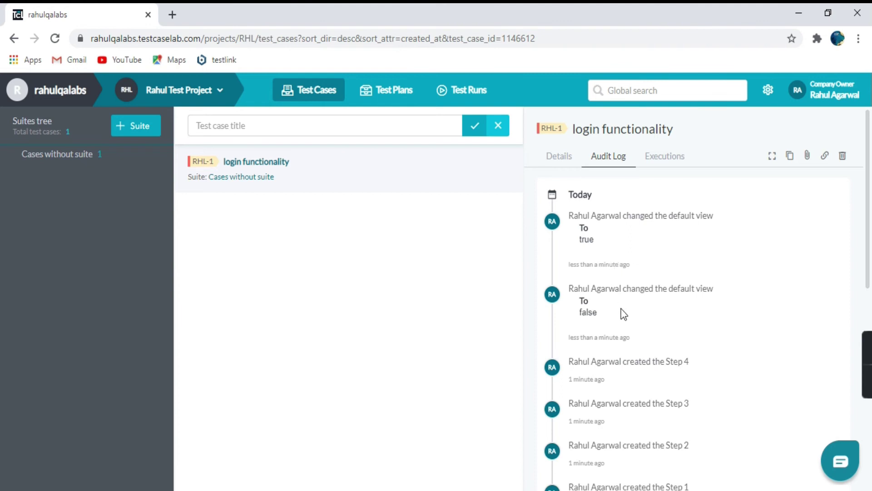
scroll(633, 340, "down", 6)
scroll(632, 342, "up", 6)
left_click(669, 160)
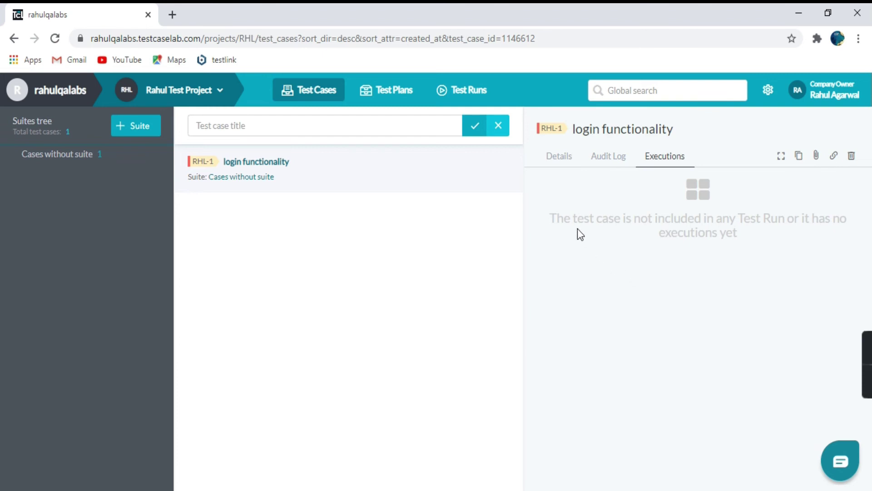
left_click_drag(549, 219, 764, 234)
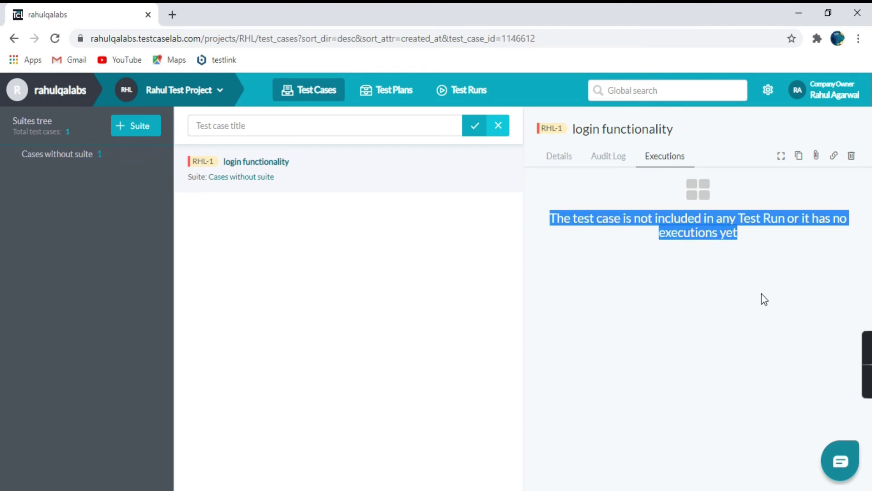
left_click(669, 192)
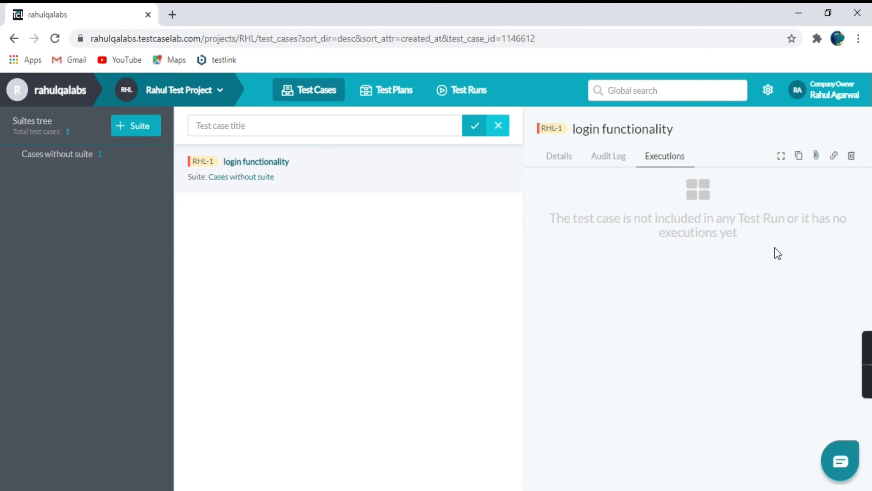
left_click(570, 163)
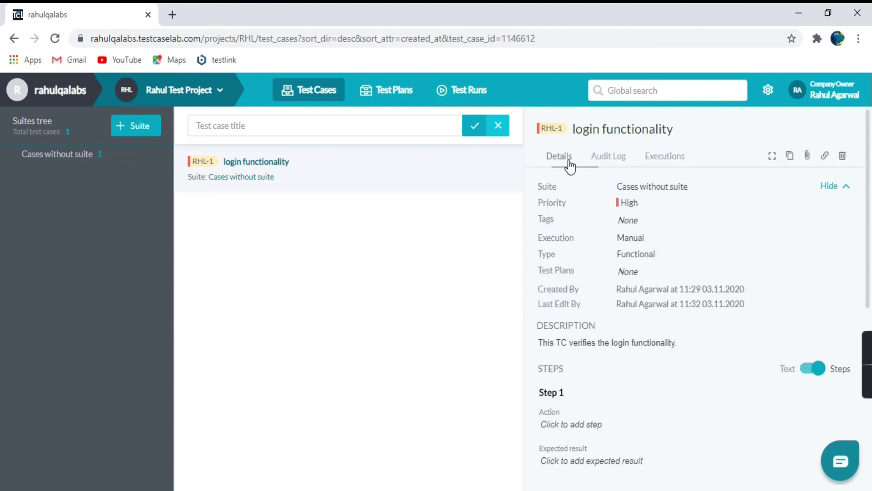
- View the login functionality test case in full screen, look through its steps, and close the full-screen view
left_click(772, 156)
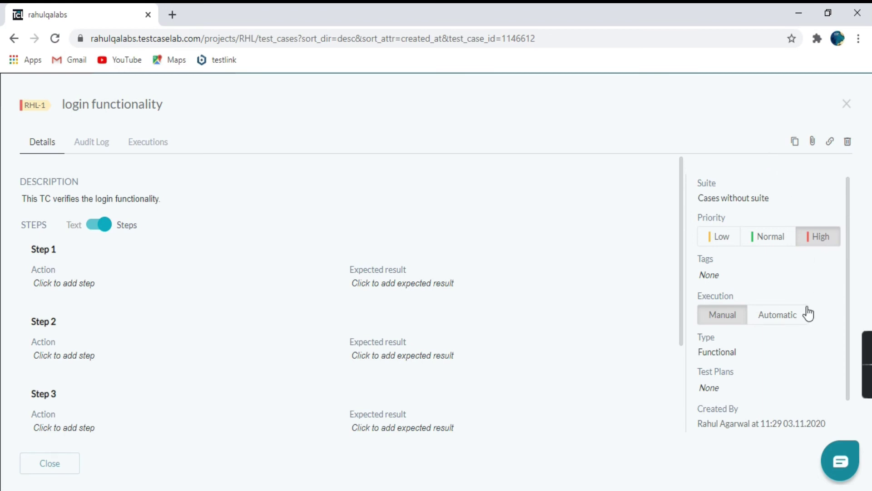
scroll(378, 313, "down", 3)
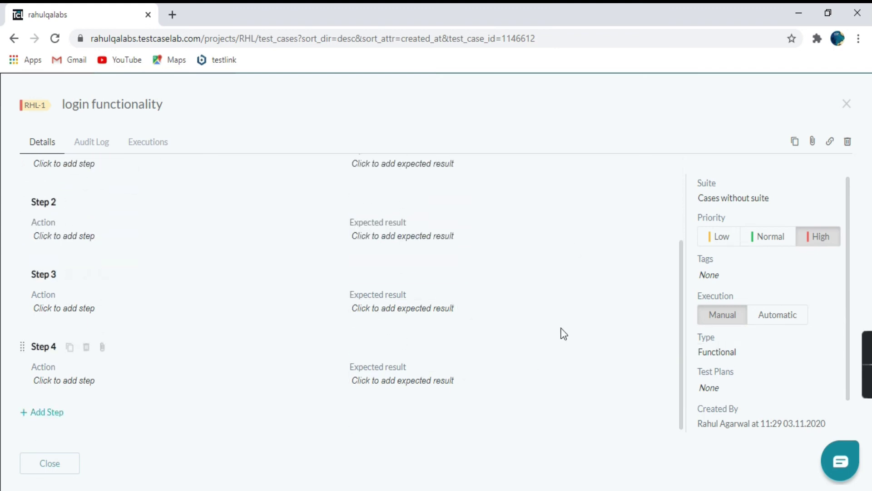
scroll(565, 322, "up", 3)
left_click(49, 462)
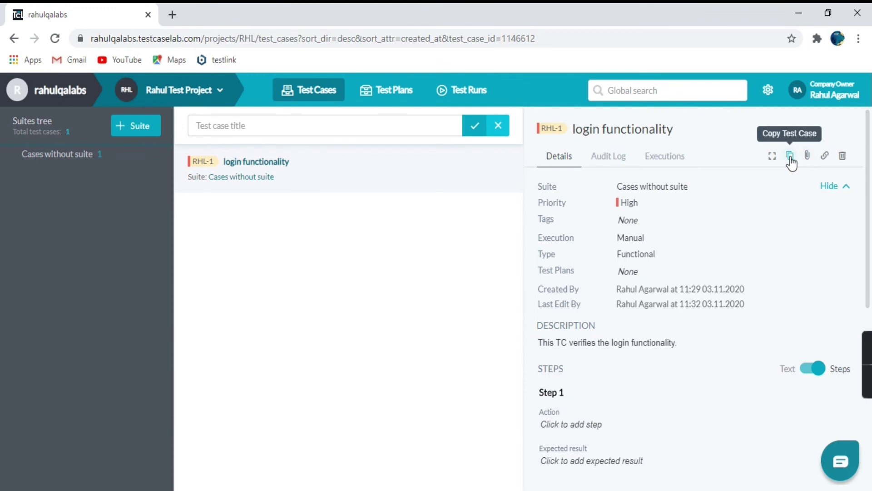
- Inspect the test case's file attachment option without attaching anything, and look through its structured steps
left_click(806, 156)
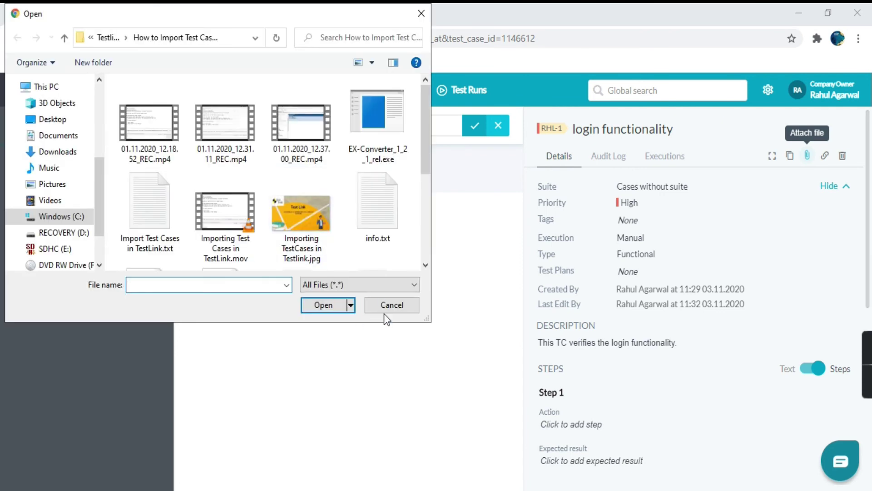
left_click(391, 305)
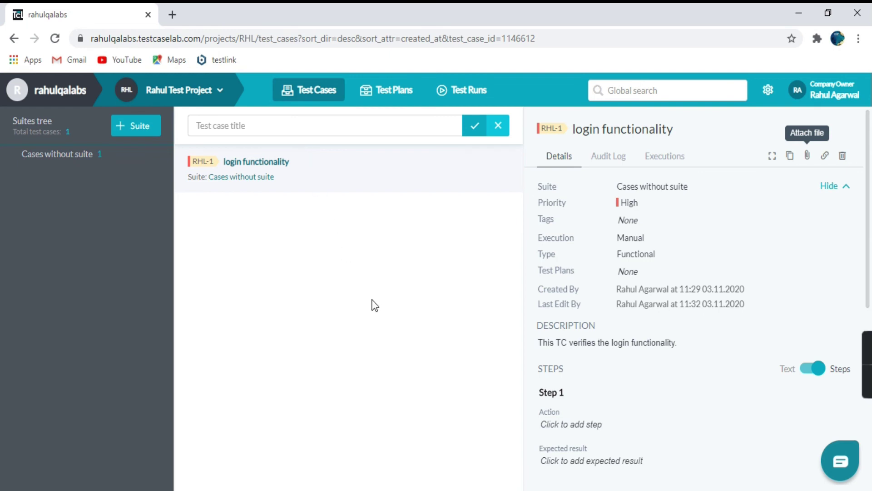
scroll(579, 278, "down", 1)
scroll(625, 370, "down", 5)
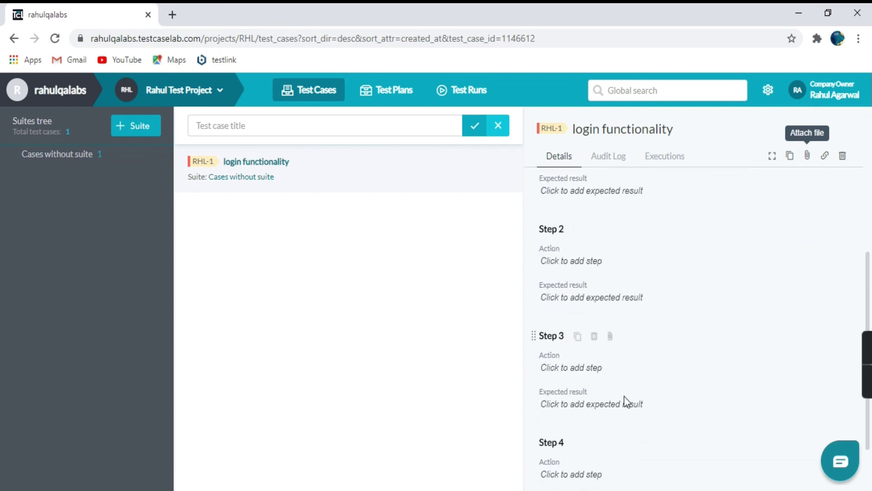
scroll(630, 410, "up", 7)
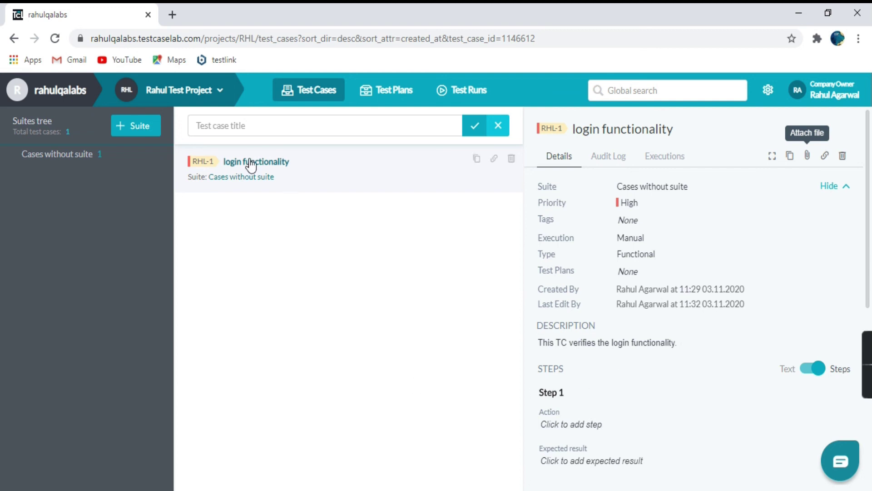
- Go to the company's list of projects and check the test project's test run status
left_click(152, 93)
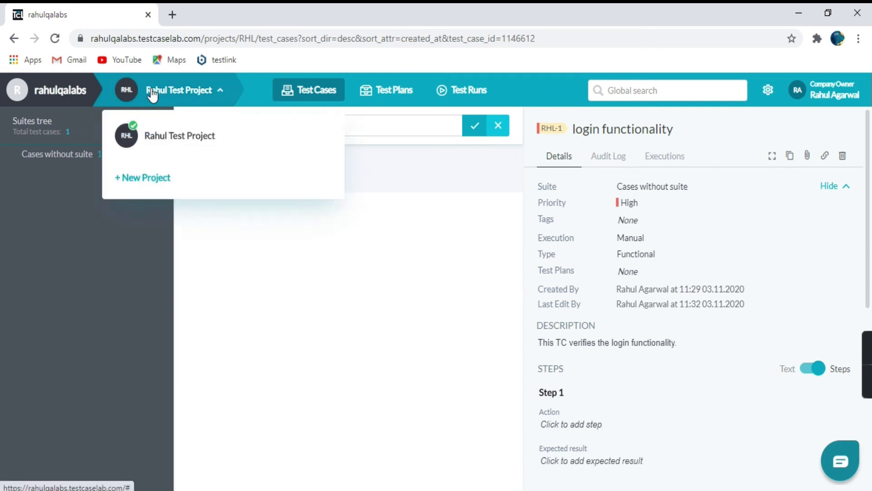
left_click(54, 101)
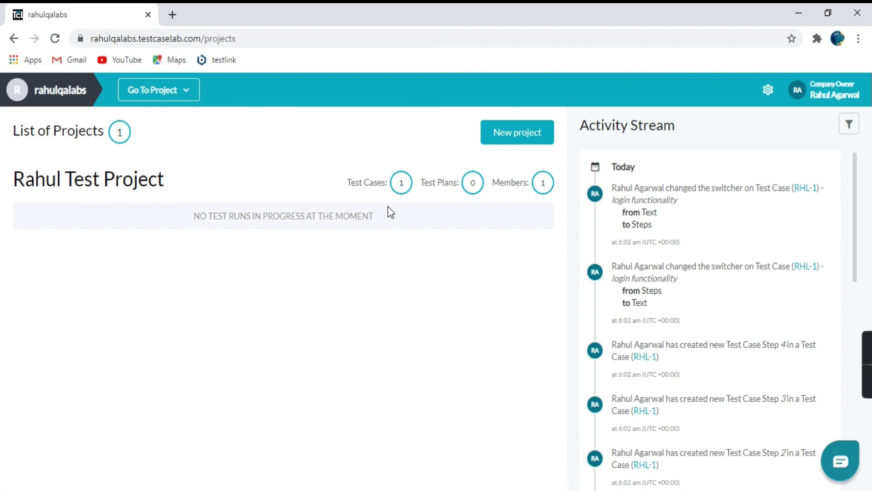
left_click_drag(193, 216, 380, 220)
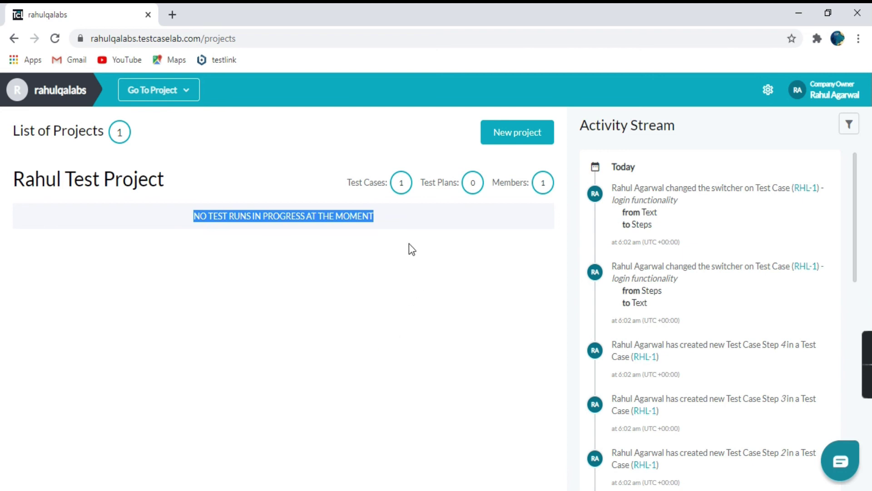
left_click(394, 224)
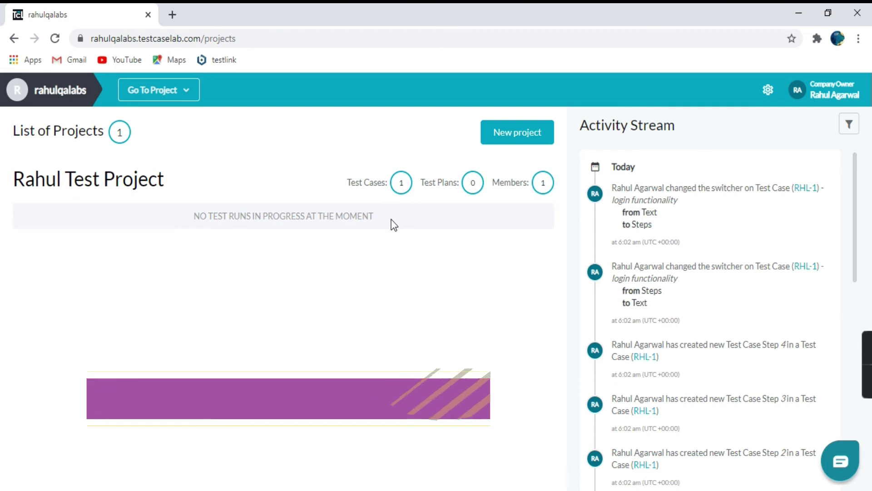